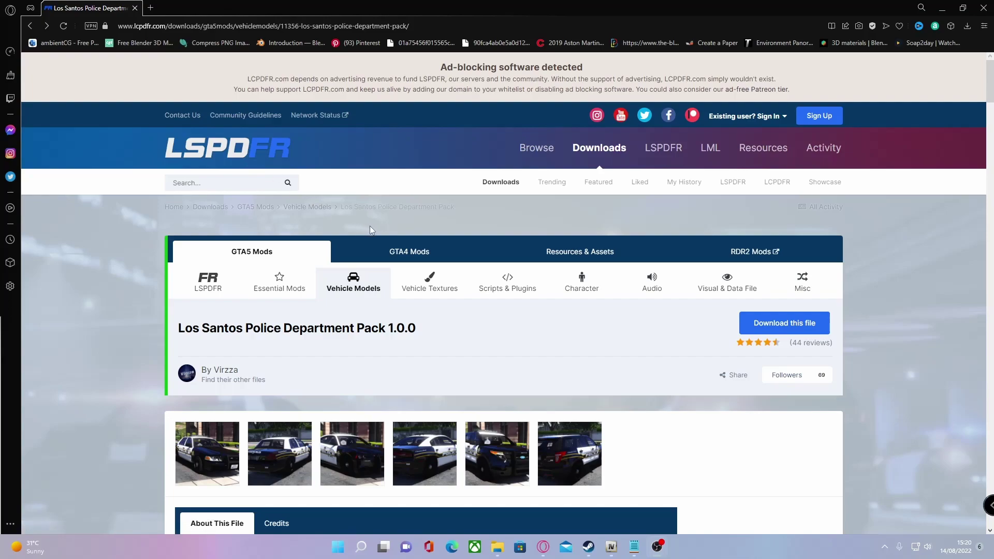
# Download 'Los Santos Police Department Pack.zip' from LCPDFR.com and open it in WinRAR
pyautogui.scroll(-2, 370, 228)
pyautogui.scroll(-3, 374, 231)
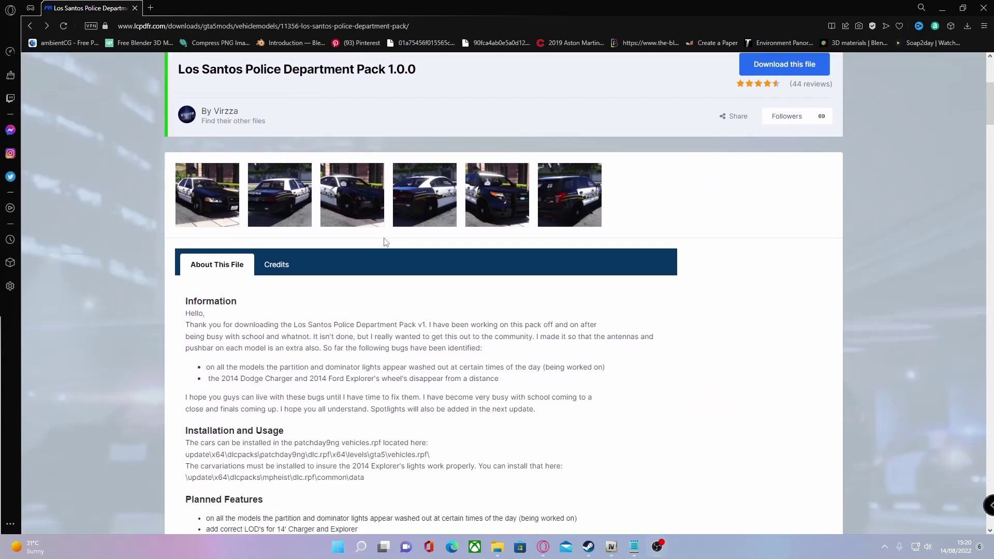
pyautogui.scroll(2, 399, 259)
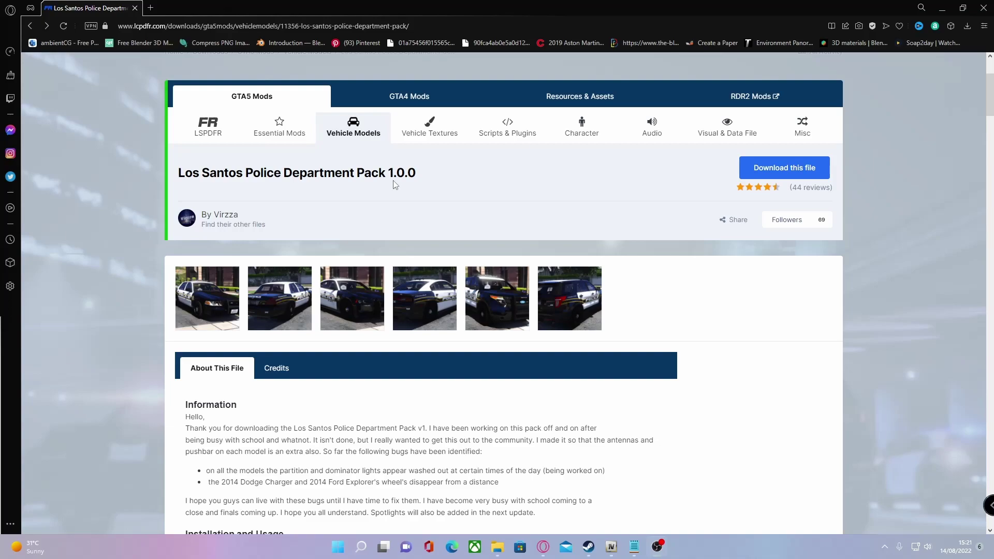
pyautogui.scroll(-3, 399, 181)
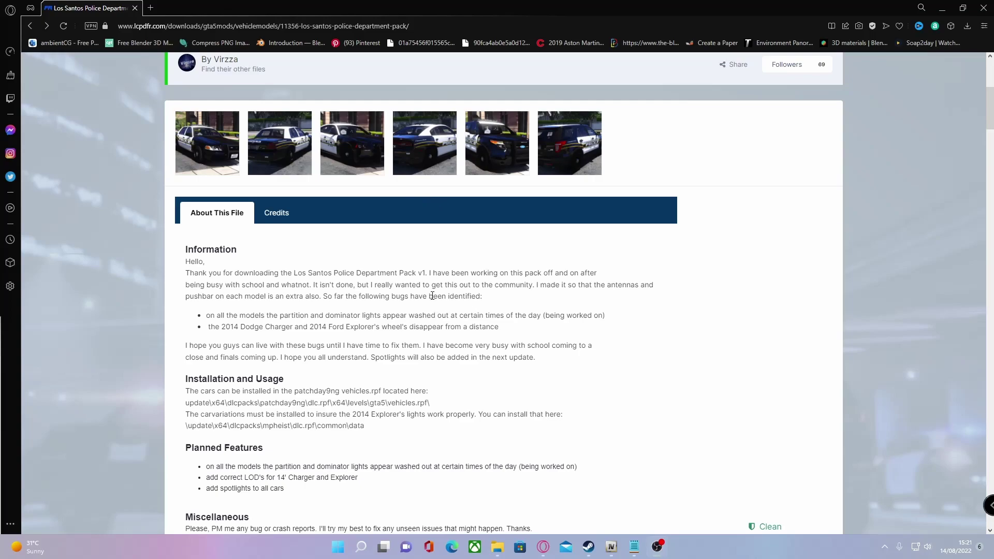
pyautogui.scroll(-5, 432, 296)
pyautogui.click(764, 296)
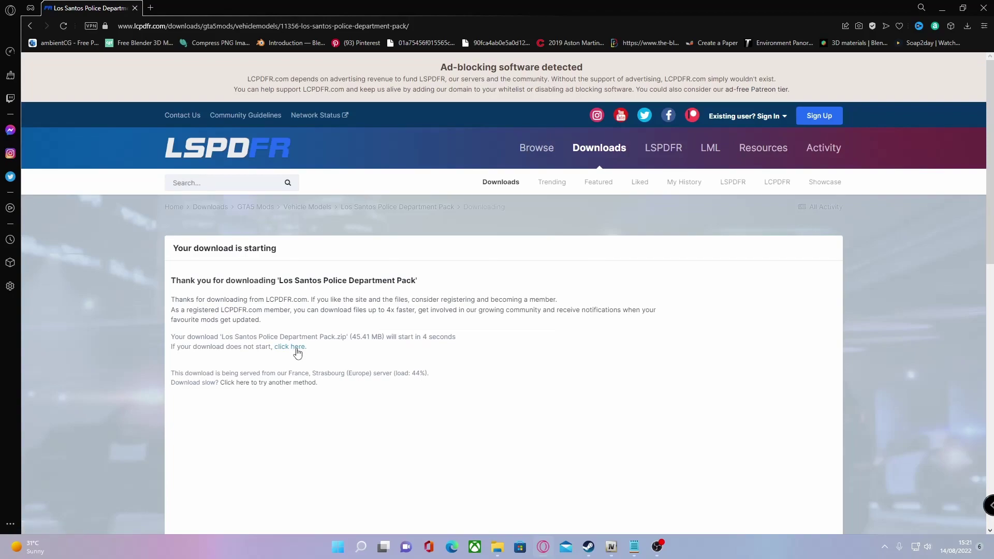
pyautogui.click(297, 352)
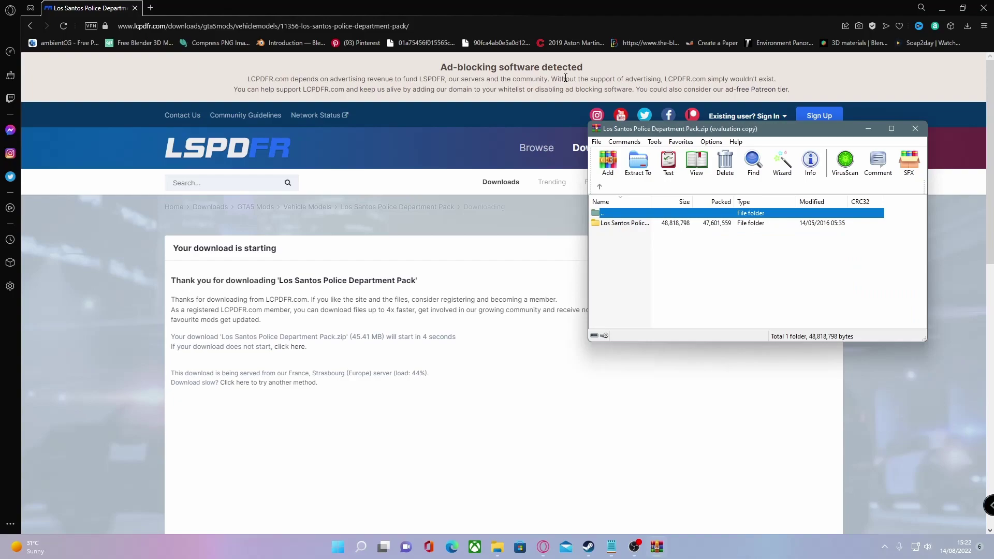
# Launch OpenIV for Grand Theft Auto V on Windows and check the ASI Manager
pyautogui.click(357, 547)
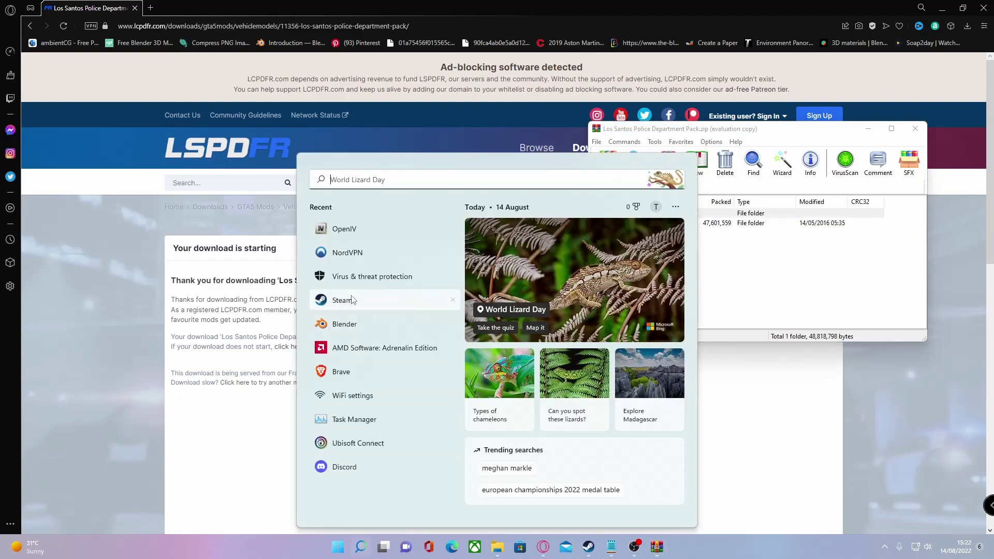
pyautogui.click(341, 229)
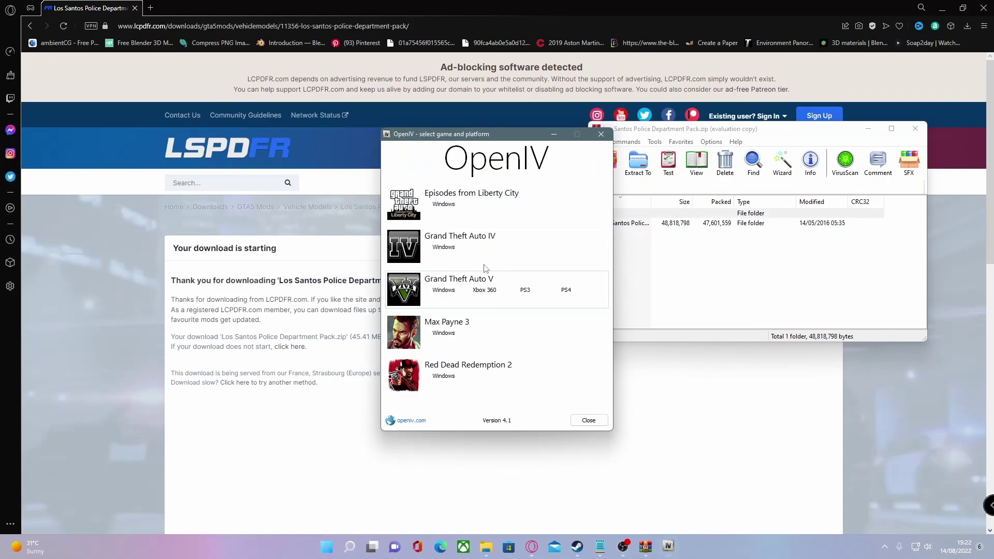
pyautogui.click(456, 290)
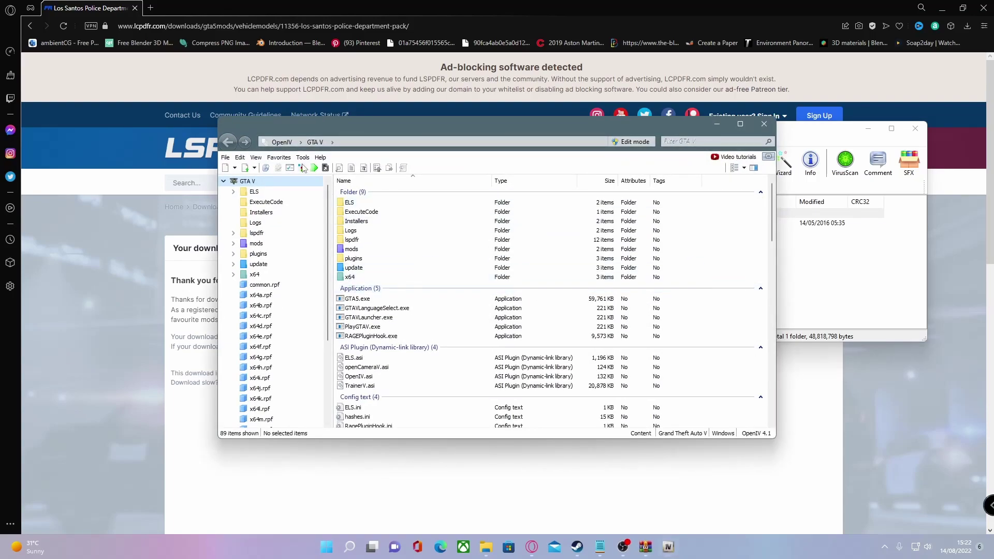
pyautogui.click(303, 168)
pyautogui.click(326, 220)
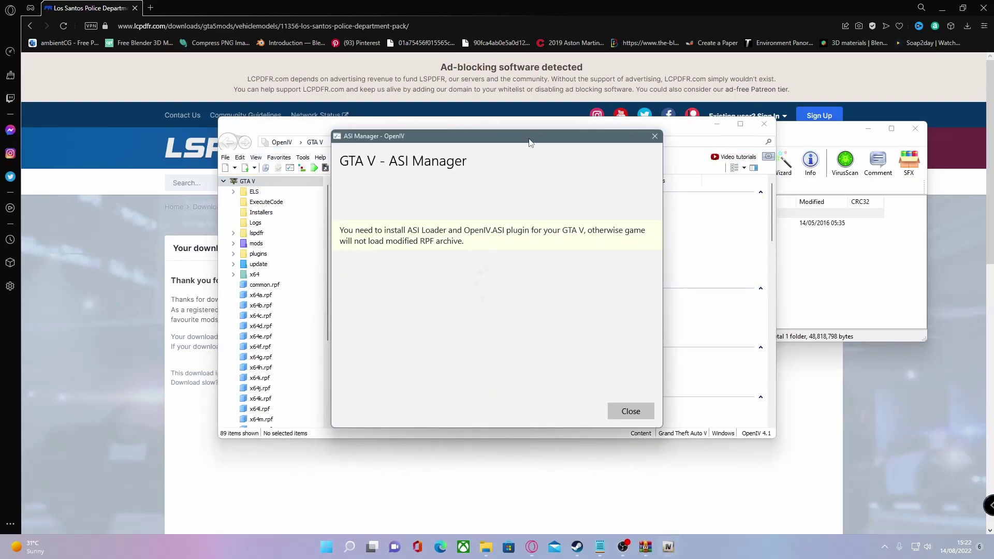
pyautogui.click(630, 411)
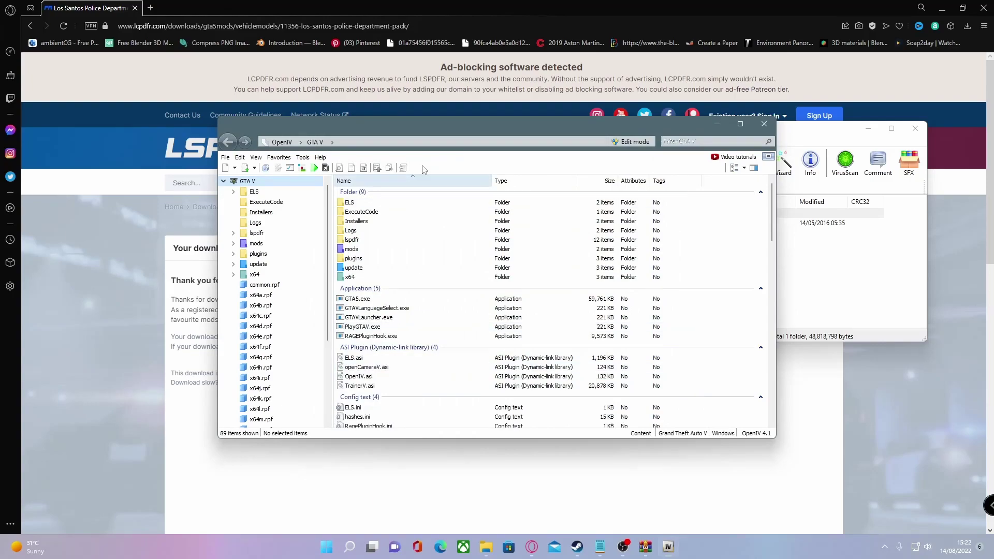
# Switch OpenIV into edit mode and move its window to the left
pyautogui.click(626, 145)
pyautogui.click(549, 306)
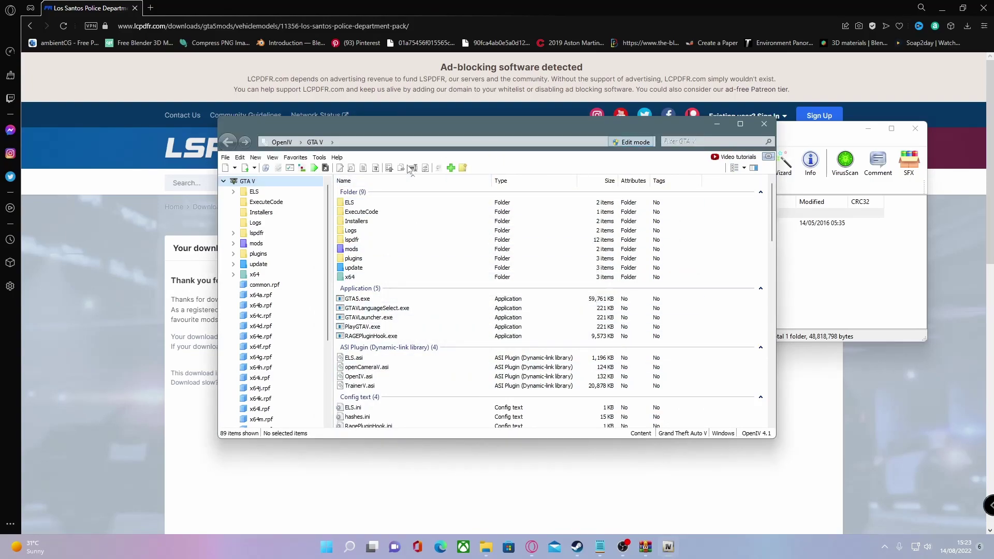
pyautogui.moveTo(431, 123); pyautogui.dragTo(253, 104)
# In WinRAR, open the pack folder, then 2014 Dodge Charger, showing police3_hi.yft, police3.ytd and police3.yft
pyautogui.click(710, 259)
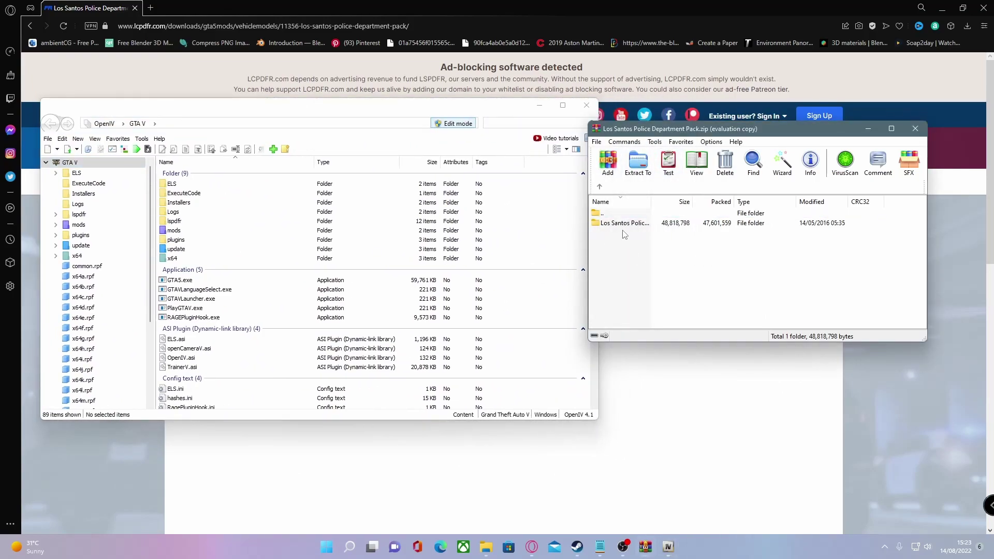
pyautogui.doubleClick(638, 223)
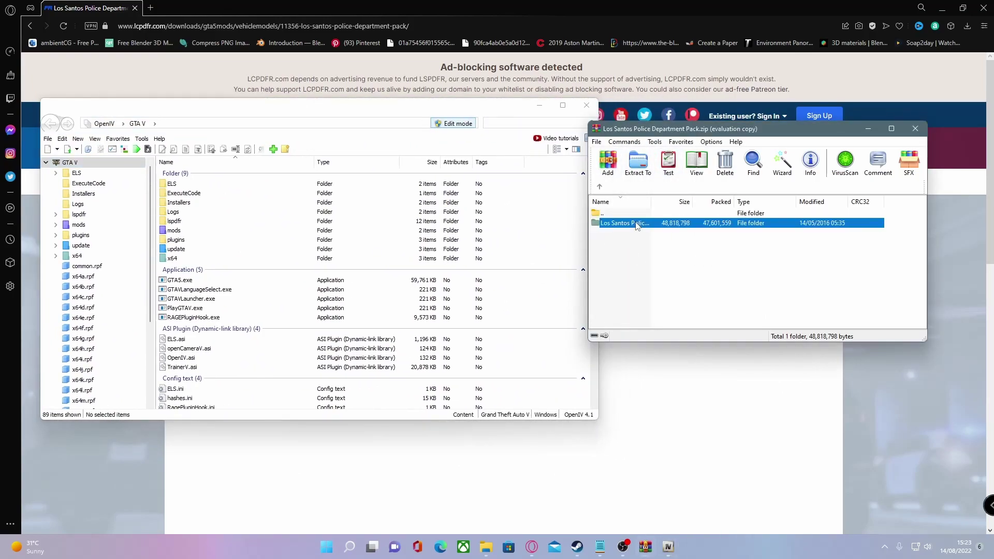
pyautogui.click(667, 293)
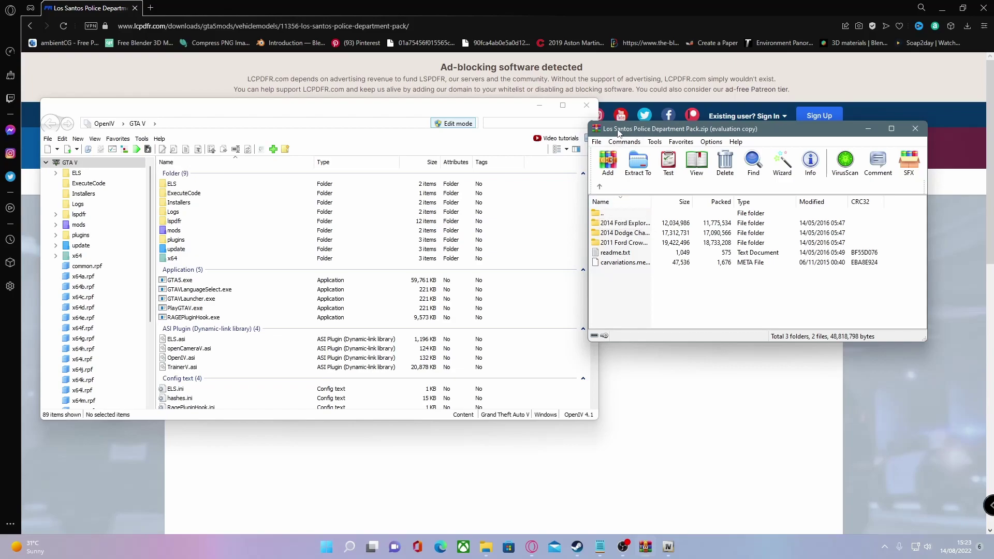
pyautogui.moveTo(617, 133); pyautogui.dragTo(621, 155)
pyautogui.click(632, 248)
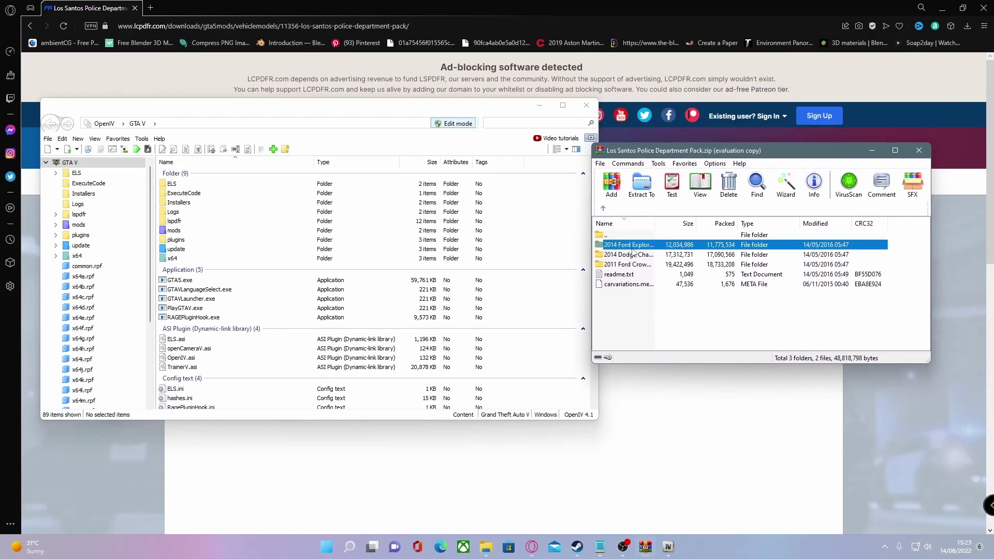
pyautogui.click(632, 254)
pyautogui.doubleClick(632, 254)
pyautogui.click(631, 255)
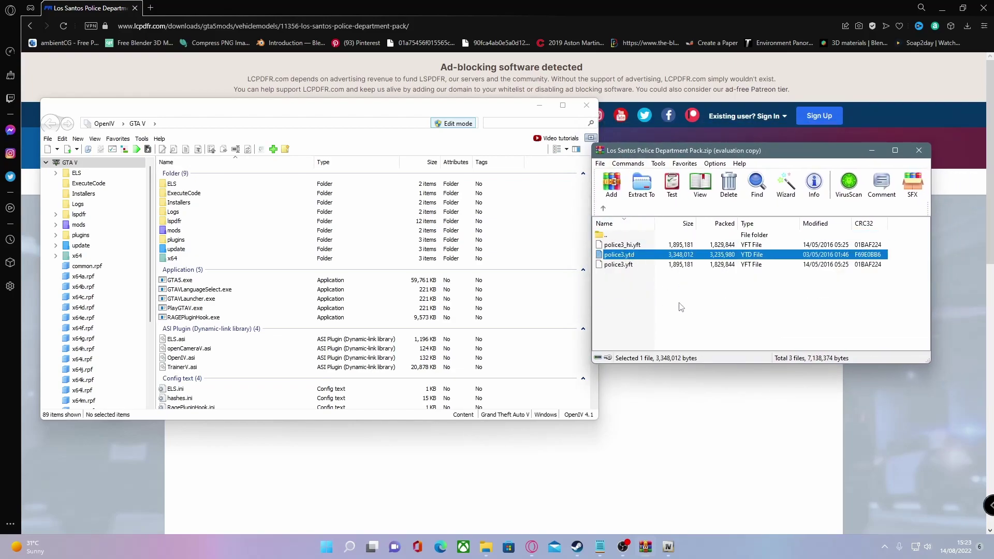
pyautogui.moveTo(680, 308); pyautogui.dragTo(656, 301)
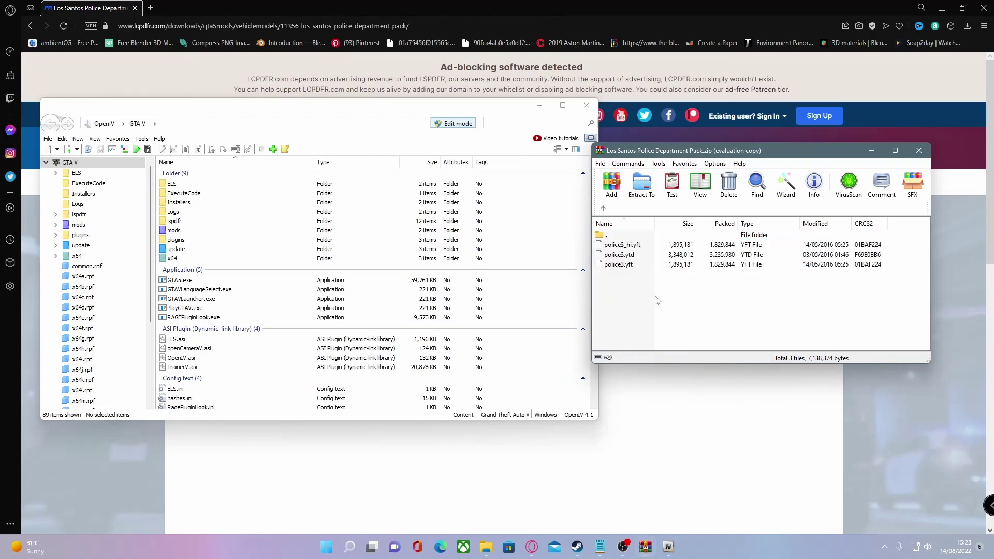
# Browse OpenIV from mods through update, x64 and dlcpacks into patchday27ng
pyautogui.doubleClick(179, 231)
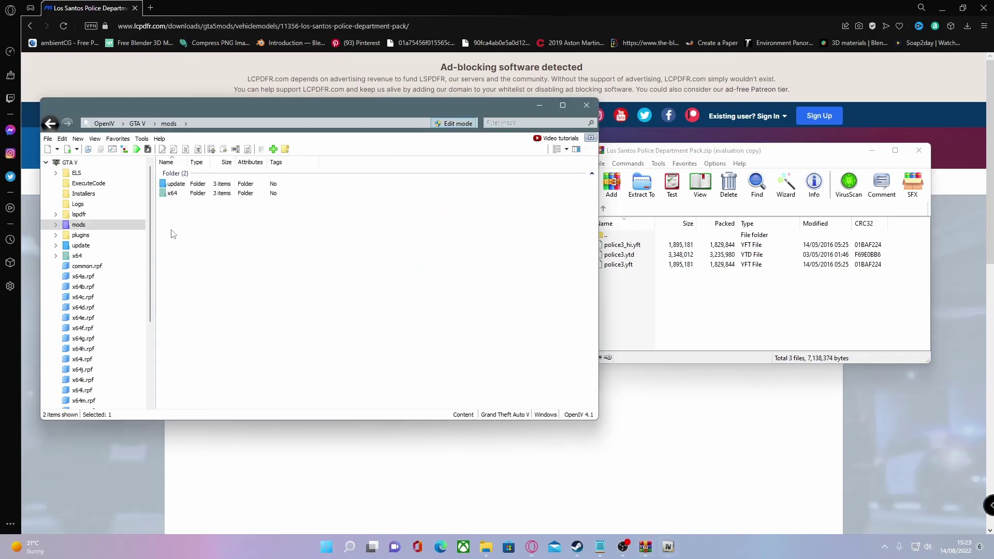
pyautogui.doubleClick(178, 184)
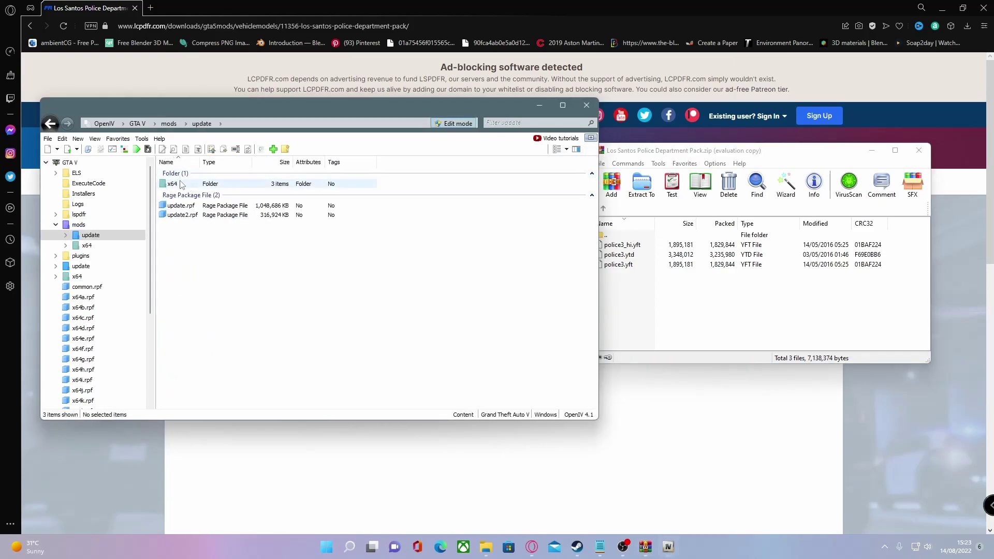
pyautogui.doubleClick(181, 184)
pyautogui.doubleClick(184, 193)
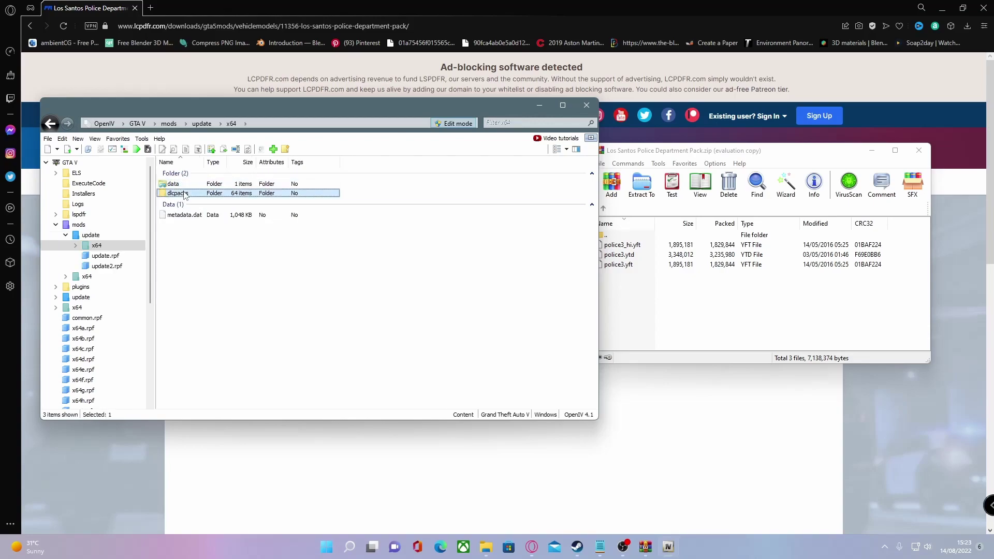
pyautogui.scroll(-12, 195, 269)
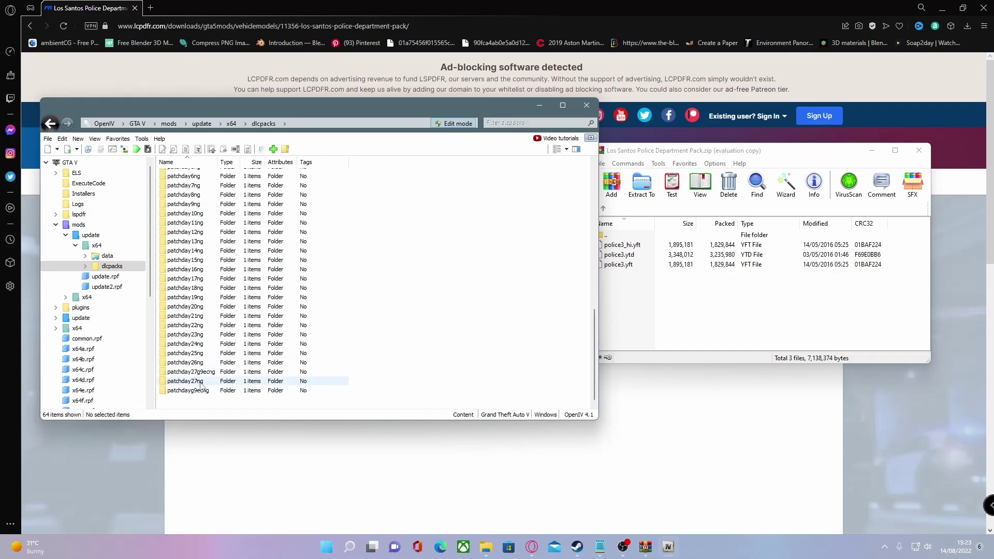
pyautogui.doubleClick(201, 383)
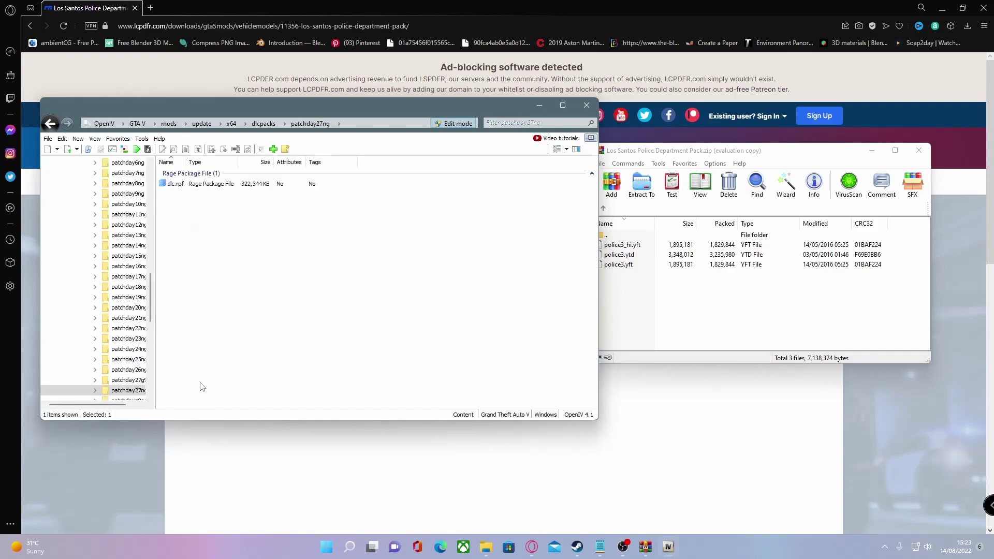
# Open dlc.rpf, then x64 > levels > gta5, and open vehicles.rpf
pyautogui.click(180, 184)
pyautogui.doubleClick(181, 185)
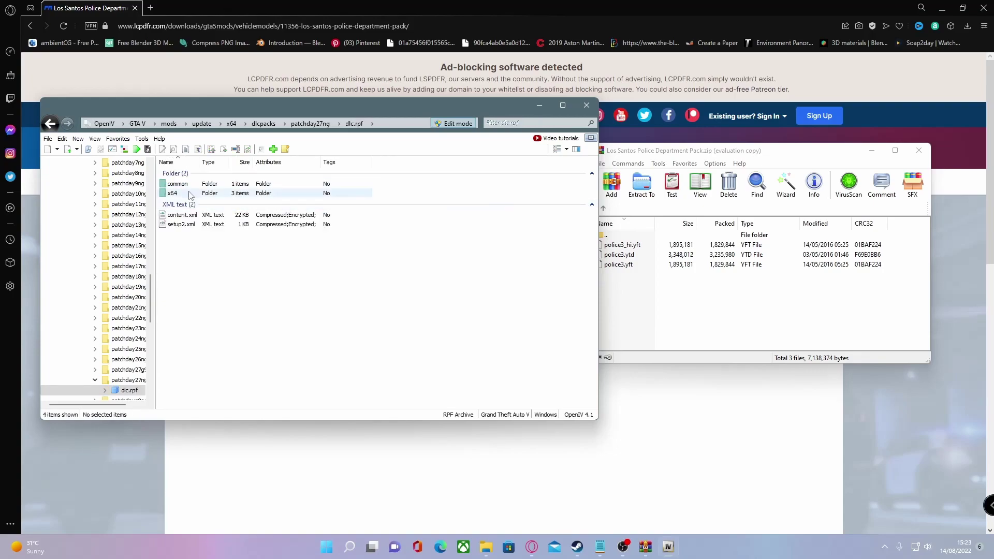
pyautogui.doubleClick(195, 195)
pyautogui.doubleClick(194, 194)
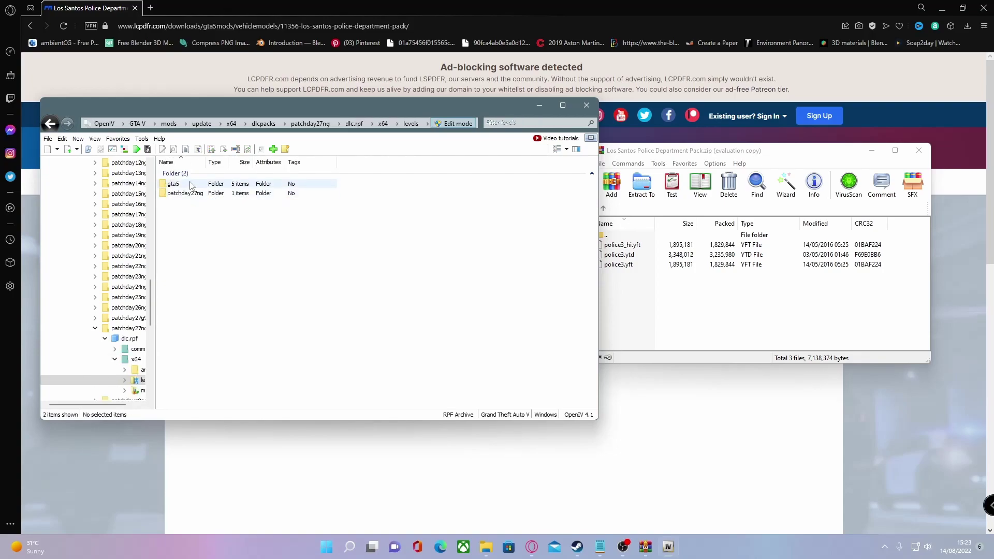
pyautogui.click(192, 185)
pyautogui.doubleClick(192, 185)
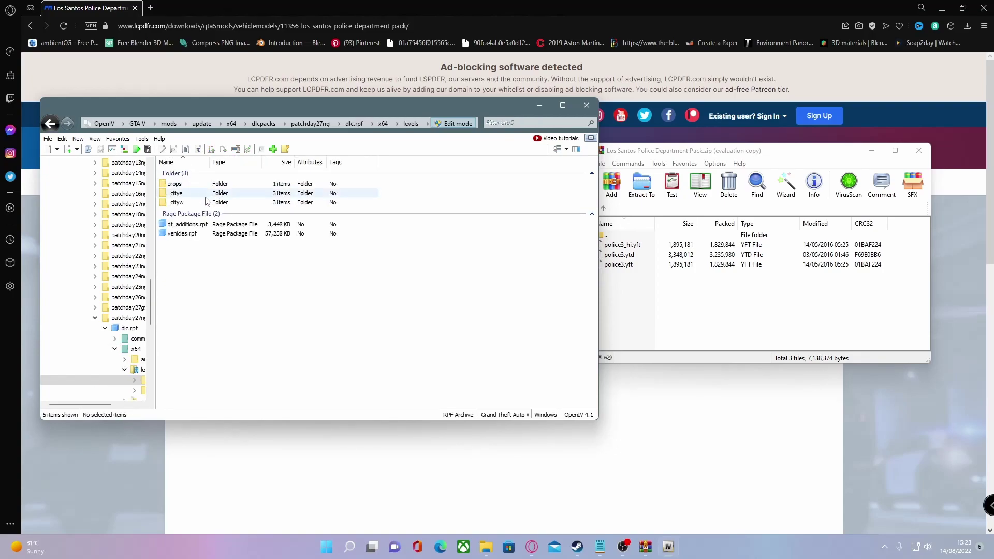
pyautogui.doubleClick(214, 234)
pyautogui.scroll(-12, 295, 251)
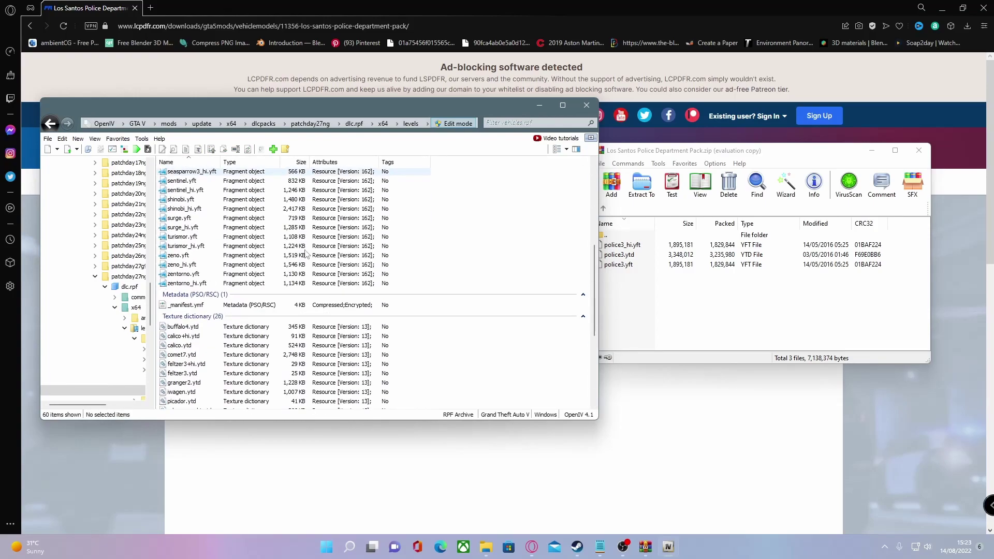
pyautogui.scroll(11, 310, 258)
pyautogui.scroll(1, 311, 258)
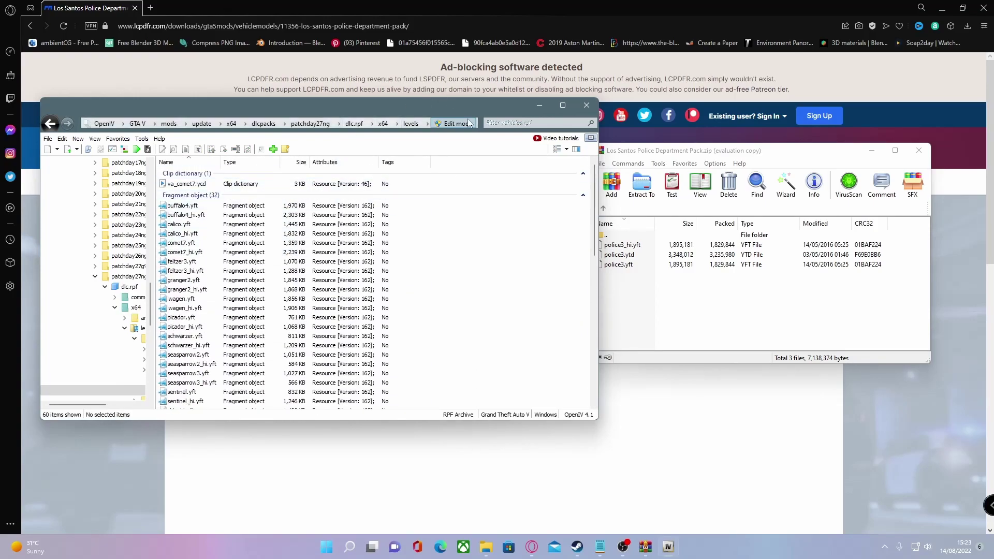
# Copy the three police3 files from WinRAR into vehicles.rpf
pyautogui.moveTo(668, 313); pyautogui.dragTo(620, 242)
pyautogui.moveTo(771, 252); pyautogui.dragTo(561, 264)
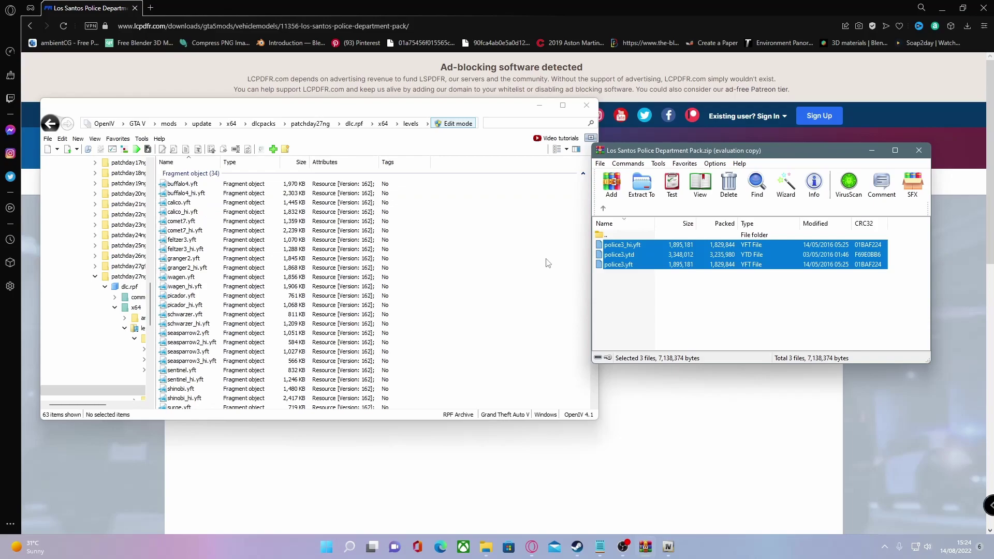
pyautogui.scroll(-10, 548, 262)
pyautogui.scroll(10, 353, 268)
pyautogui.click(643, 299)
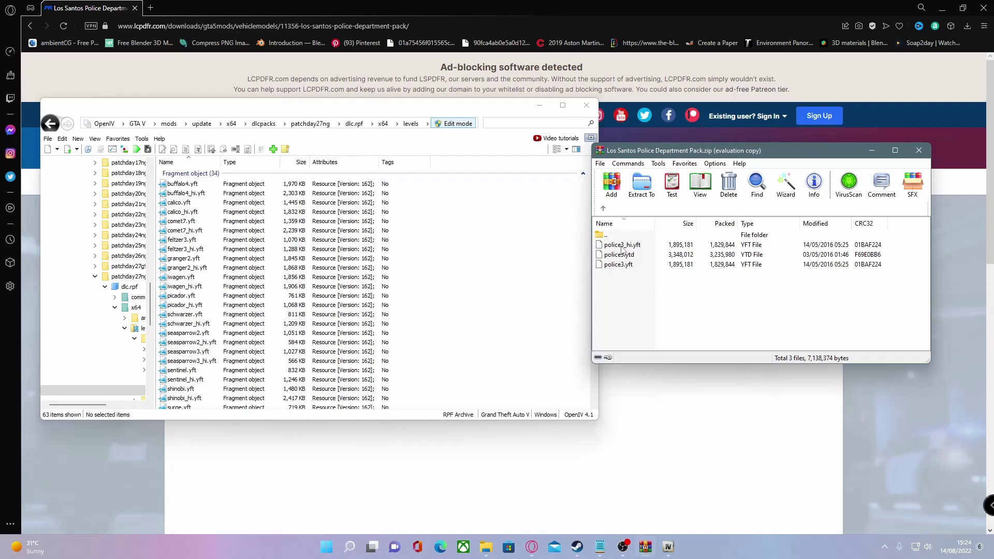
# Add the three police2 files from the 2014 Dodge Charger Model folder to the levels folder
pyautogui.click(603, 208)
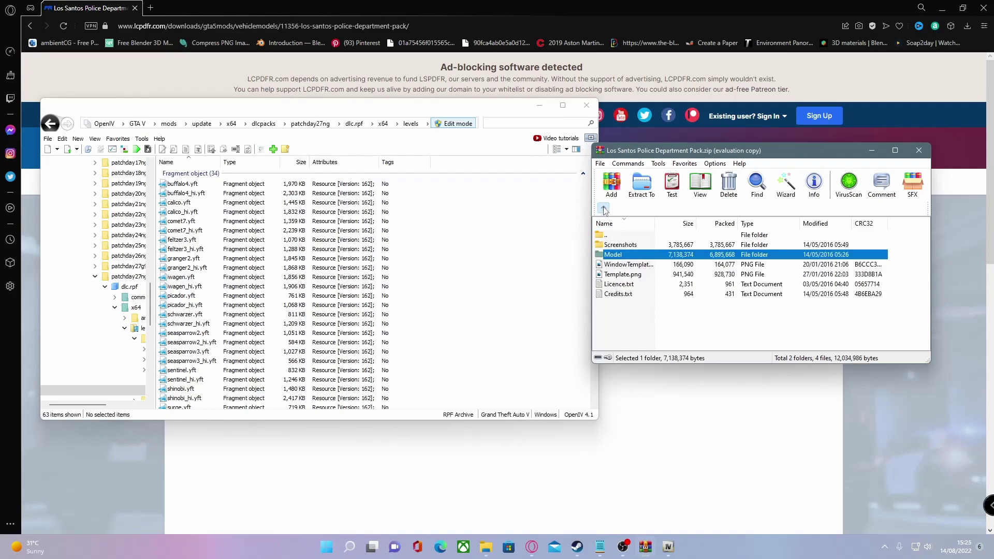
pyautogui.doubleClick(624, 257)
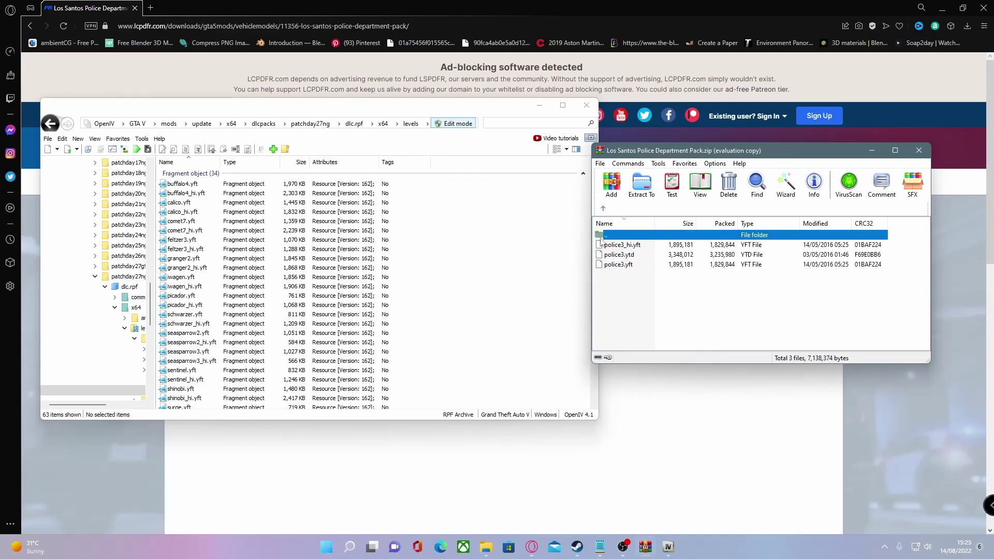
pyautogui.click(604, 208)
pyautogui.click(603, 208)
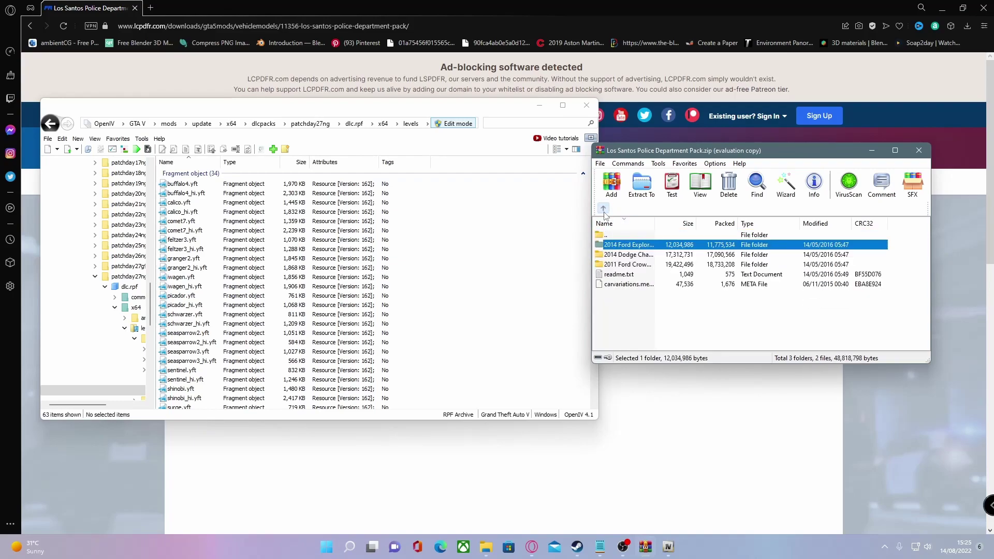
pyautogui.doubleClick(627, 257)
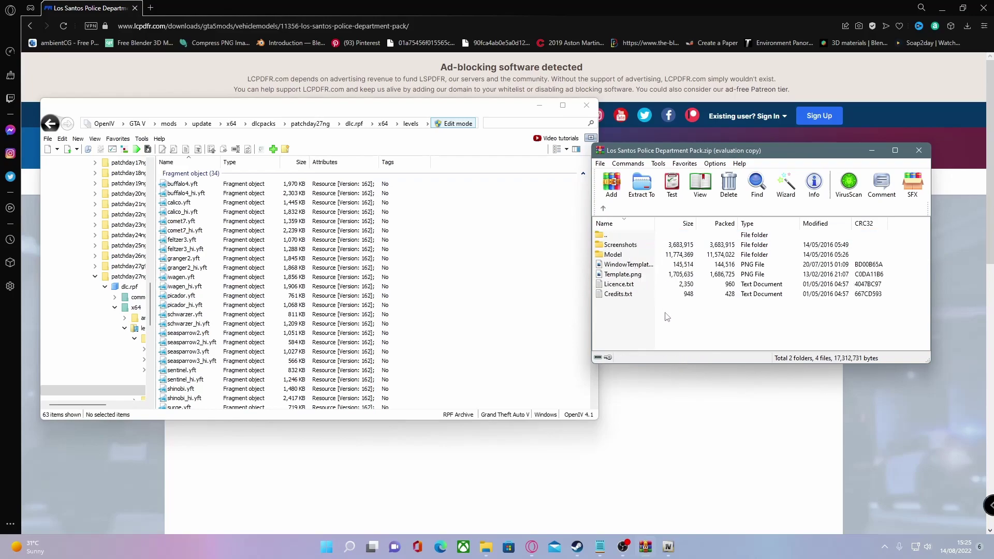
pyautogui.doubleClick(621, 255)
pyautogui.moveTo(708, 322); pyautogui.dragTo(633, 248)
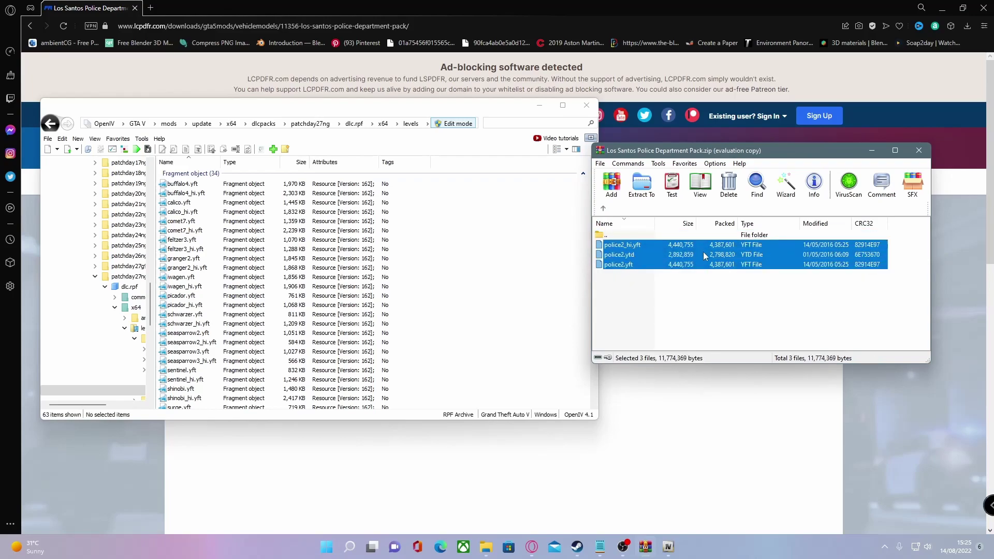
pyautogui.moveTo(703, 254); pyautogui.dragTo(539, 266)
# Add the four police files from the 2011 Ford Model folder to the levels folder
pyautogui.press('BackSpace')
pyautogui.press('BackSpace')
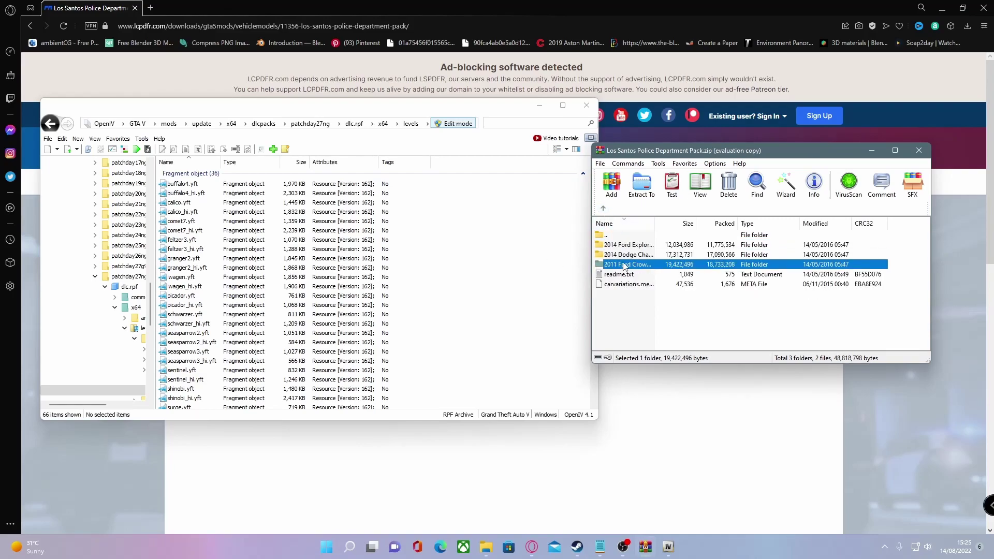
pyautogui.doubleClick(624, 265)
pyautogui.doubleClick(629, 256)
pyautogui.click(751, 338)
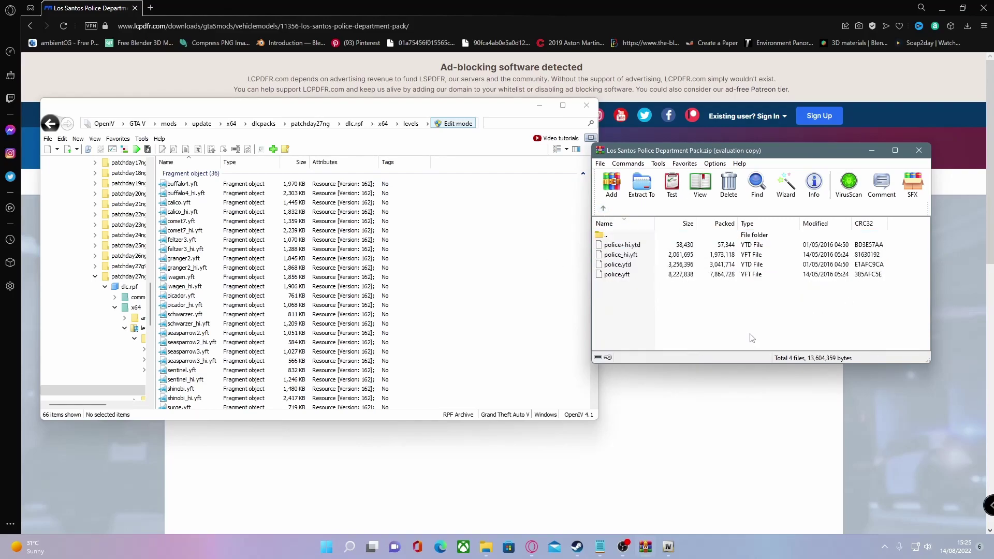
pyautogui.moveTo(655, 317); pyautogui.dragTo(631, 249)
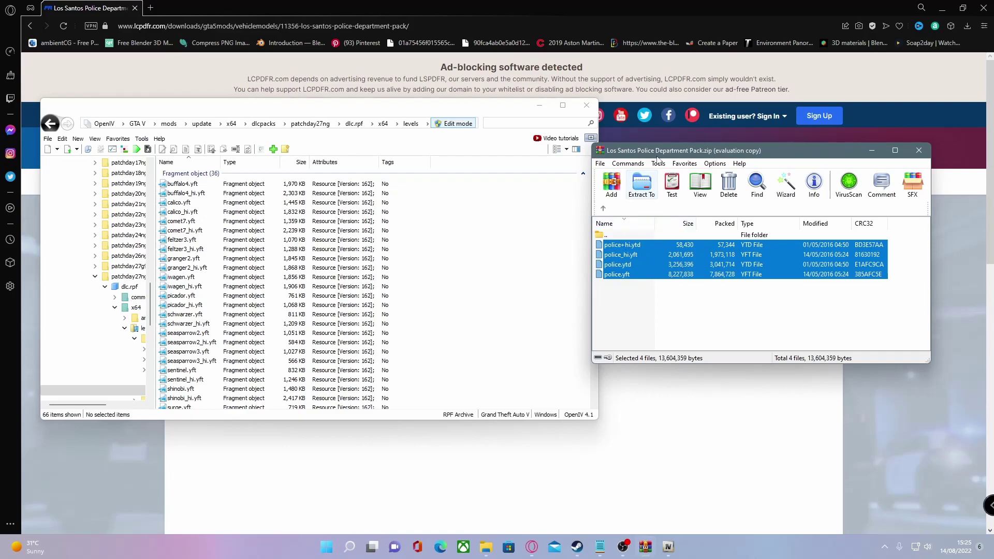
pyautogui.moveTo(655, 152); pyautogui.dragTo(581, 136)
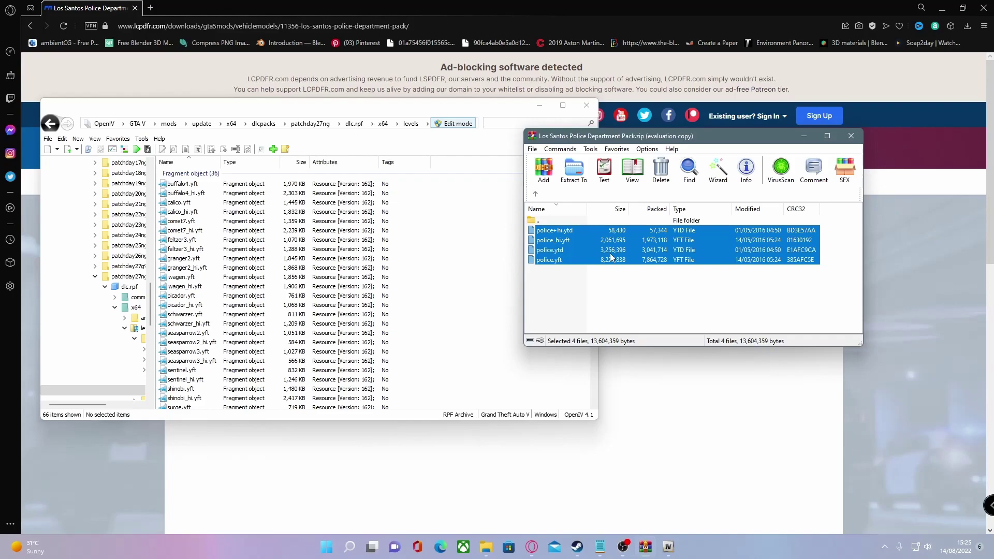
pyautogui.moveTo(674, 249); pyautogui.dragTo(468, 250)
pyautogui.click(536, 195)
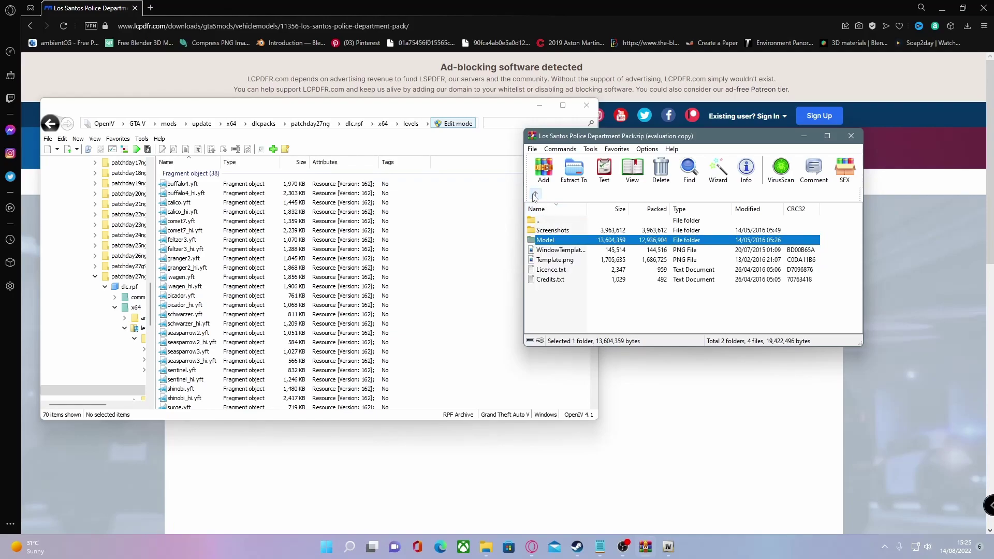
# Return WinRAR to the pack's top level
pyautogui.click(536, 195)
pyautogui.click(620, 323)
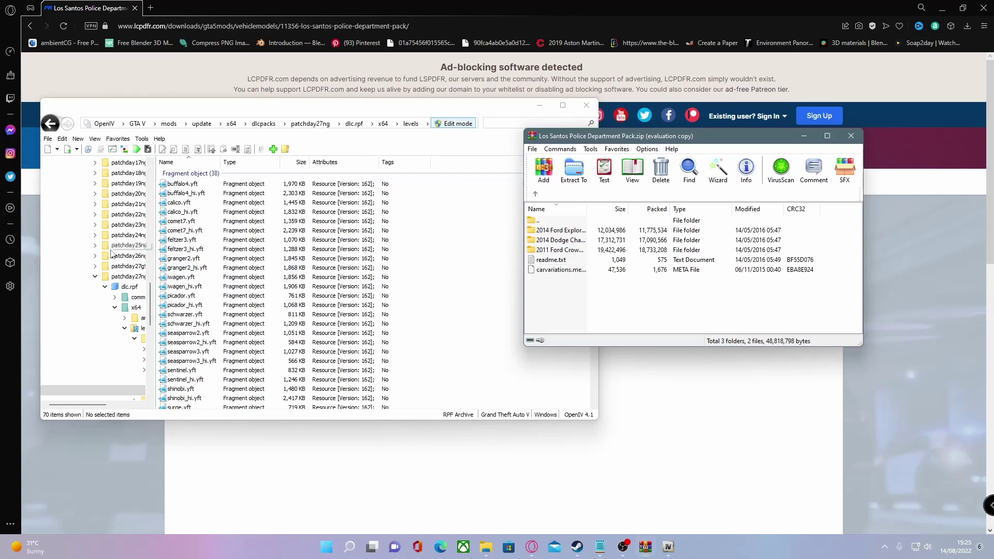
pyautogui.scroll(12, 115, 257)
pyautogui.scroll(10, 114, 258)
# Browse OpenIV through mods > update > x64 > dlcpacks > mpheist > dlc.rpf > common > data
pyautogui.click(82, 226)
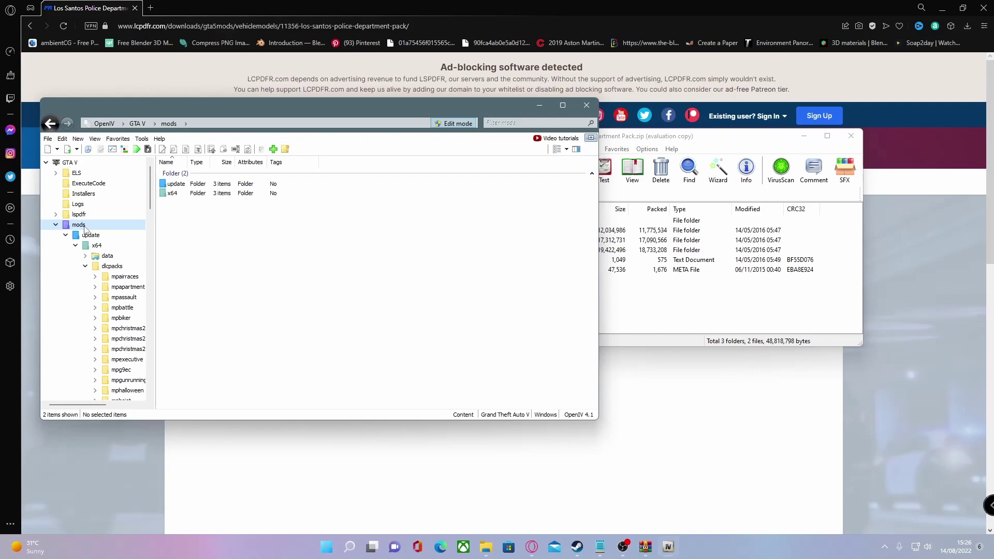
pyautogui.doubleClick(175, 184)
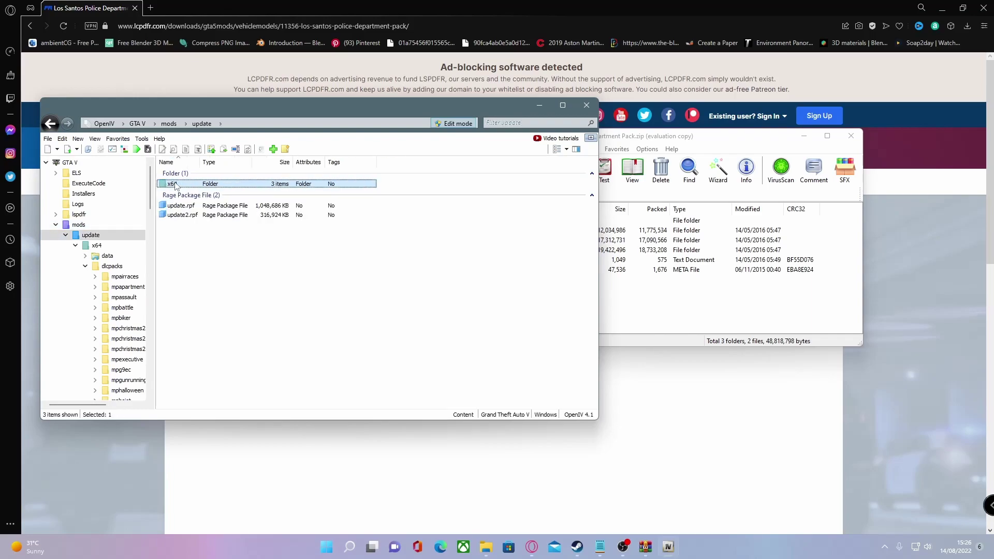
pyautogui.doubleClick(175, 184)
pyautogui.click(185, 194)
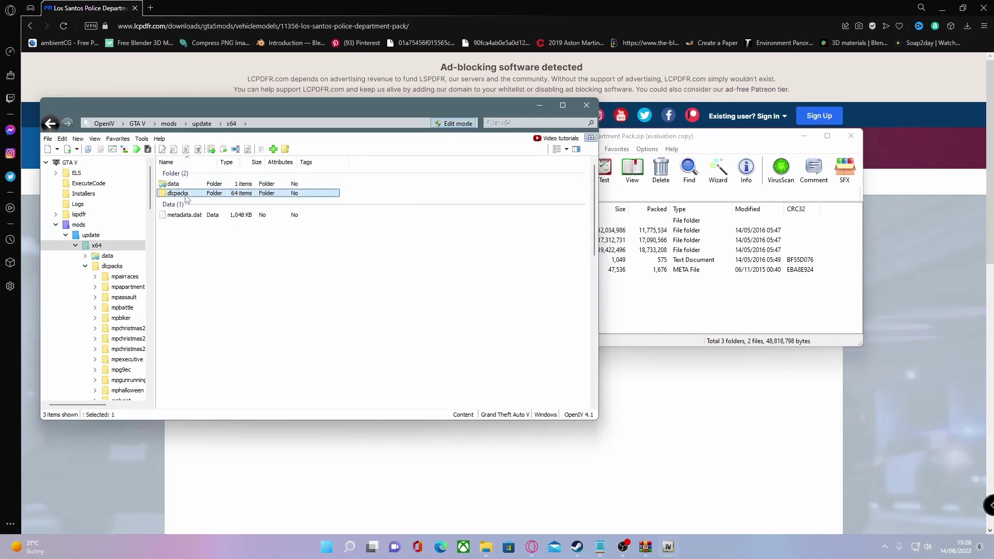
pyautogui.doubleClick(186, 195)
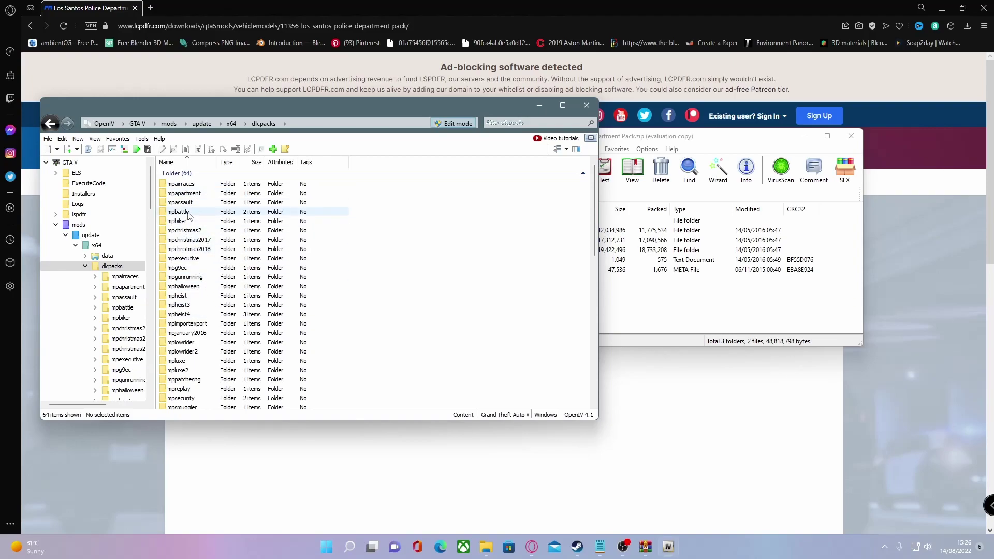
pyautogui.doubleClick(178, 296)
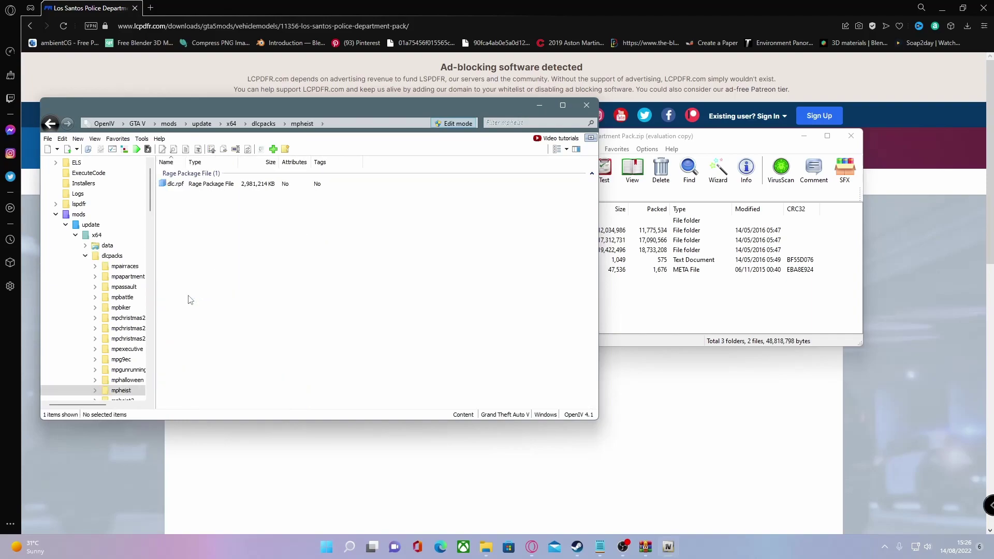
pyautogui.doubleClick(175, 183)
pyautogui.doubleClick(175, 184)
pyautogui.doubleClick(189, 185)
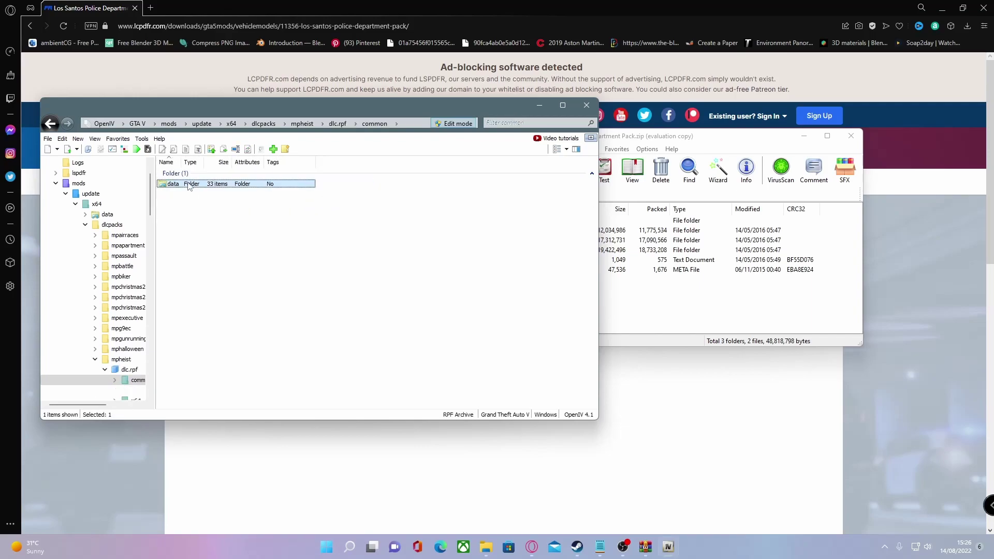
pyautogui.click(668, 321)
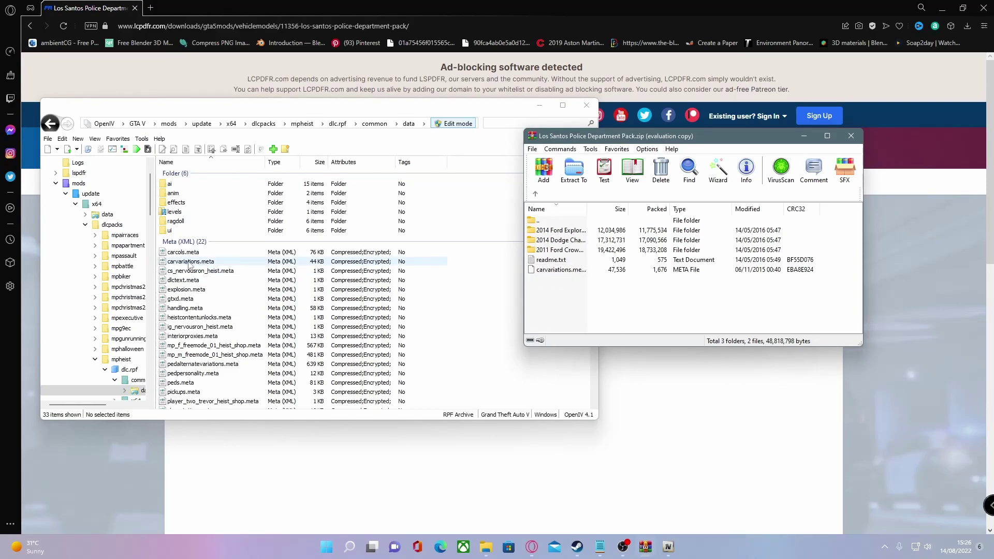
# Replace mpheist's carvariations.meta with the pack's copy, then browse the 2014 Ford Explorer folder
pyautogui.moveTo(590, 141); pyautogui.dragTo(680, 152)
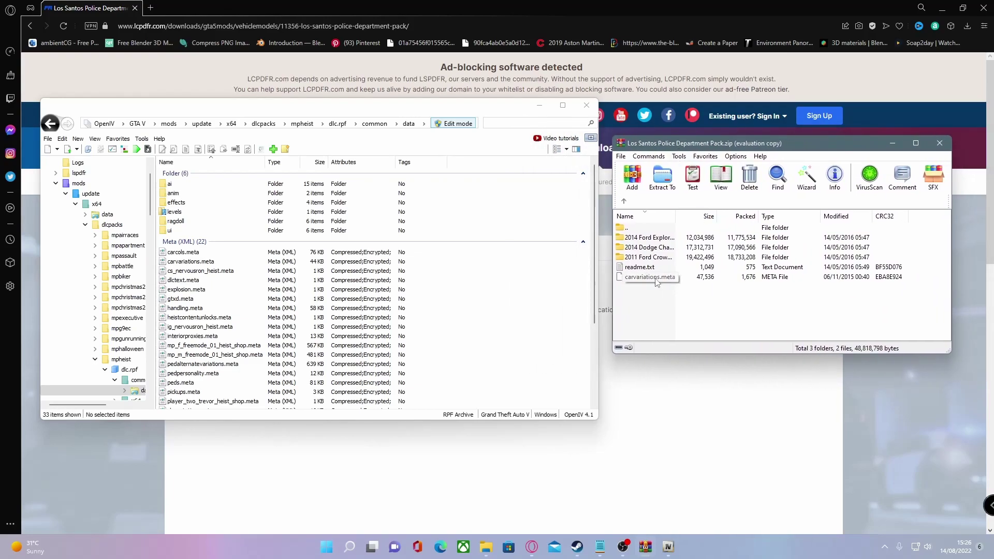
pyautogui.moveTo(656, 281); pyautogui.dragTo(542, 279)
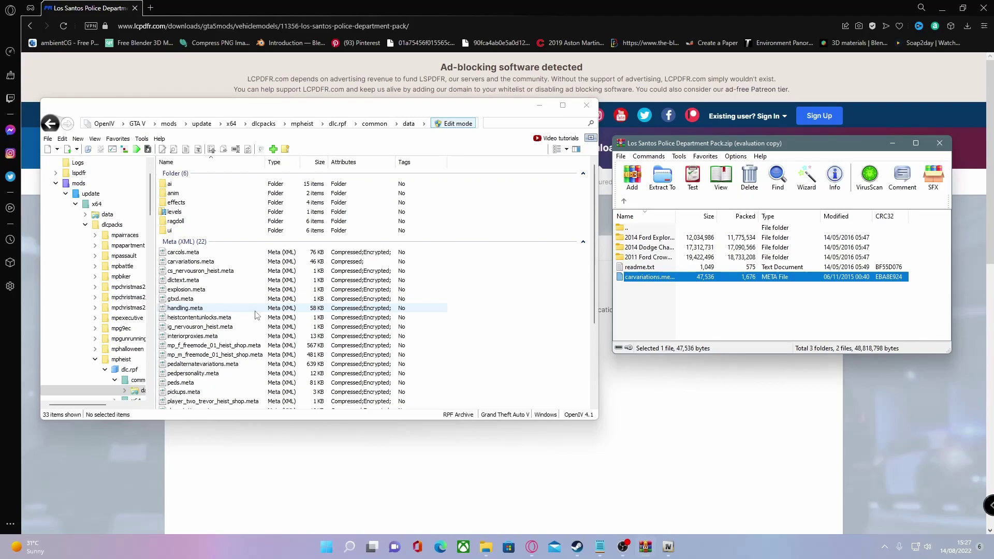
pyautogui.click(657, 237)
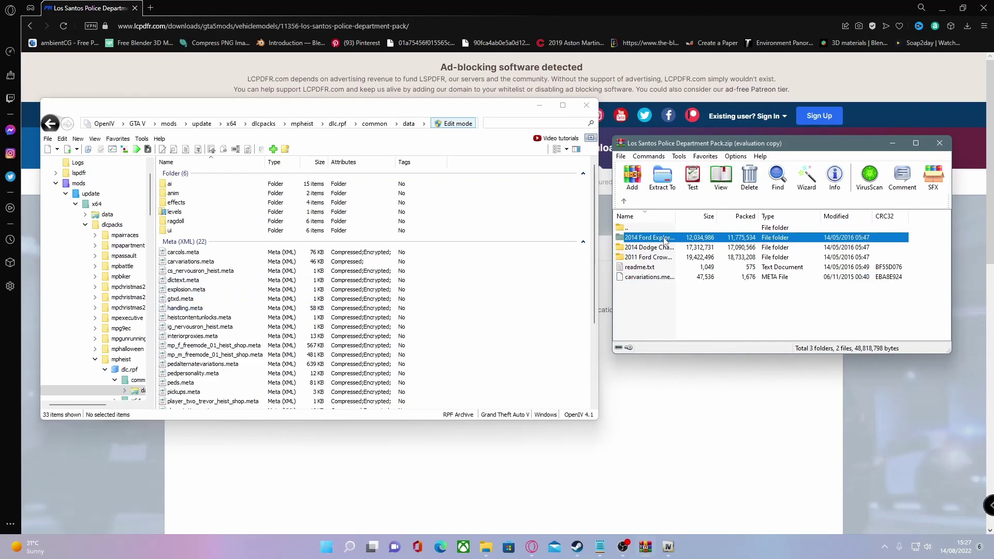
pyautogui.doubleClick(664, 239)
pyautogui.doubleClick(645, 248)
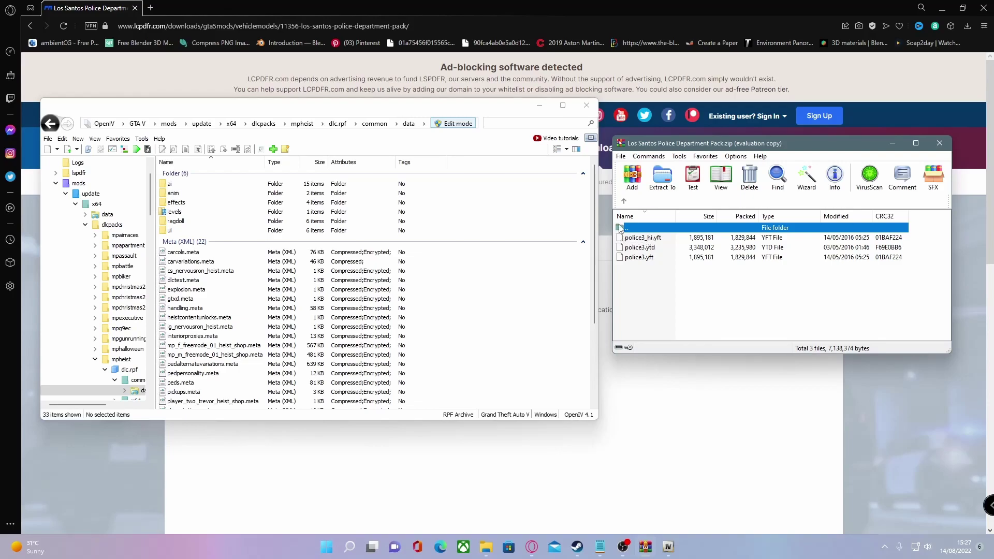
pyautogui.click(624, 201)
pyautogui.click(624, 201)
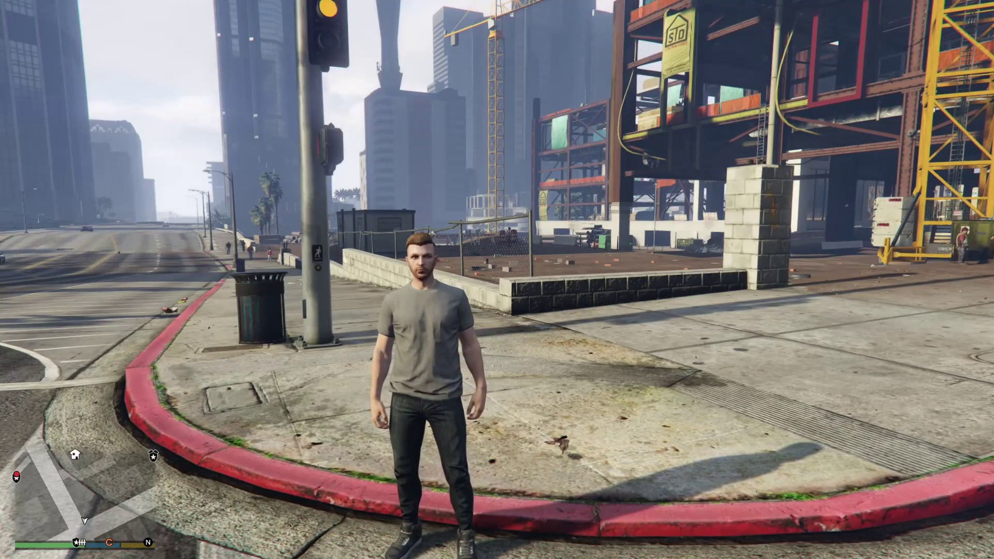
# Open the trainer with F4 and go to Vehicle Spawning's Emergency list showing the Police Cruisers
pyautogui.press('w')
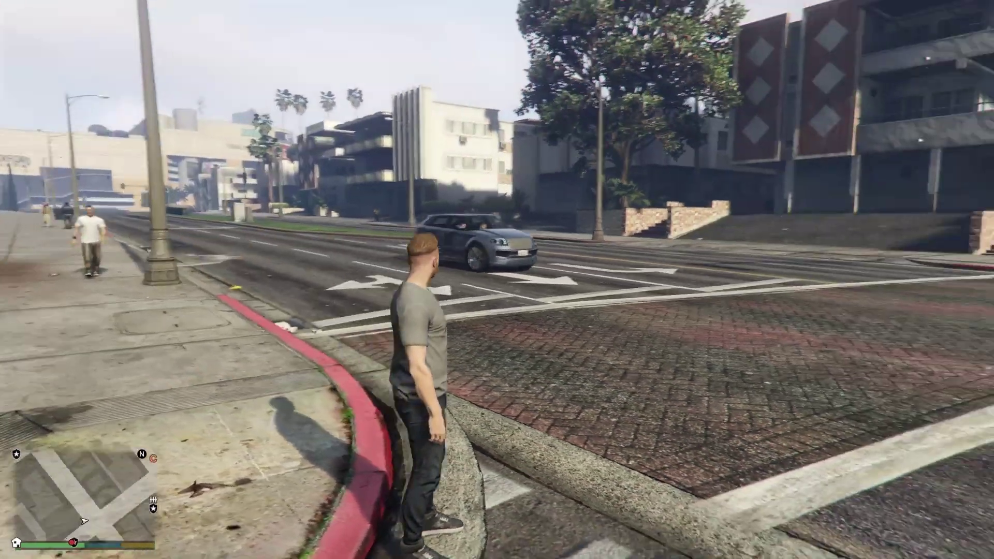
pyautogui.press('F4')
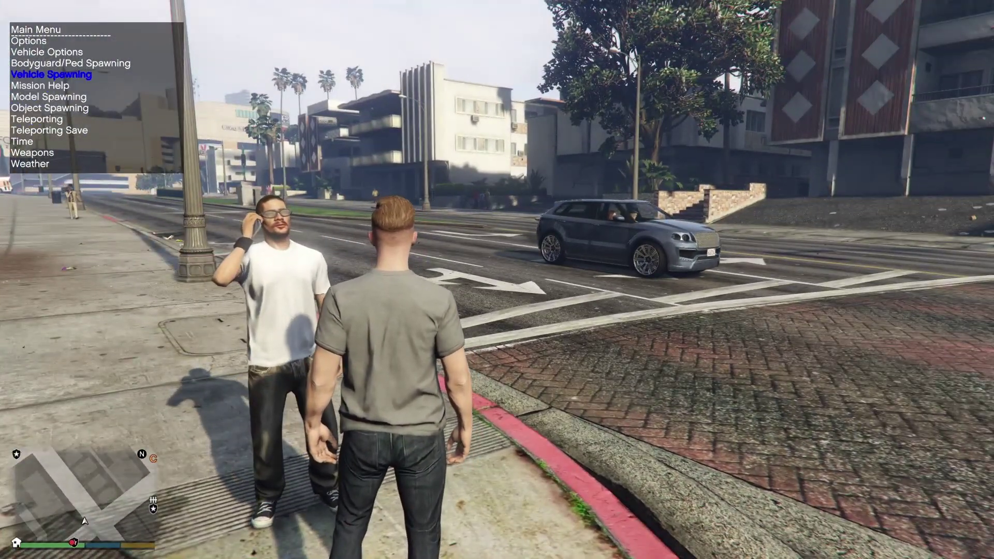
pyautogui.press('Return')
pyautogui.press('a')
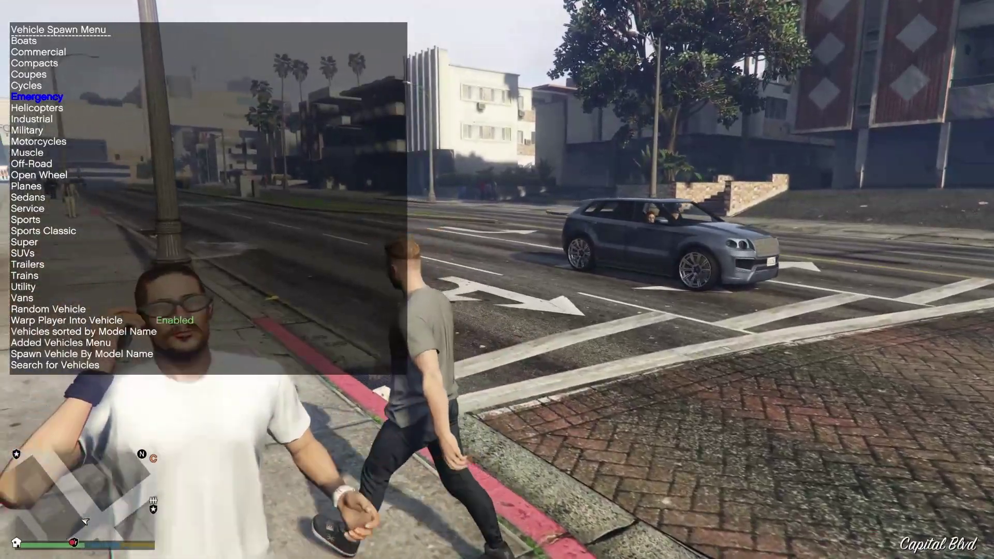
pyautogui.press('w')
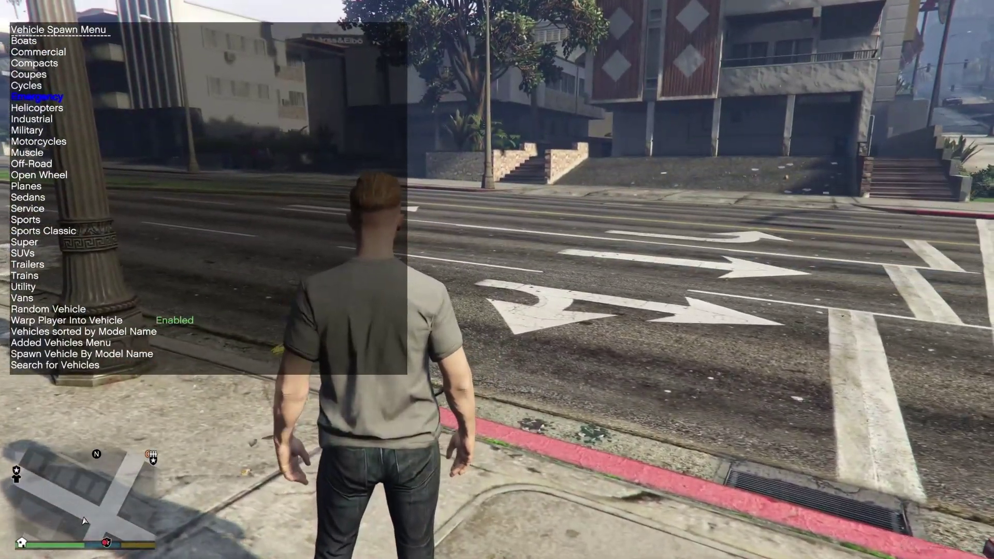
pyautogui.press('Return')
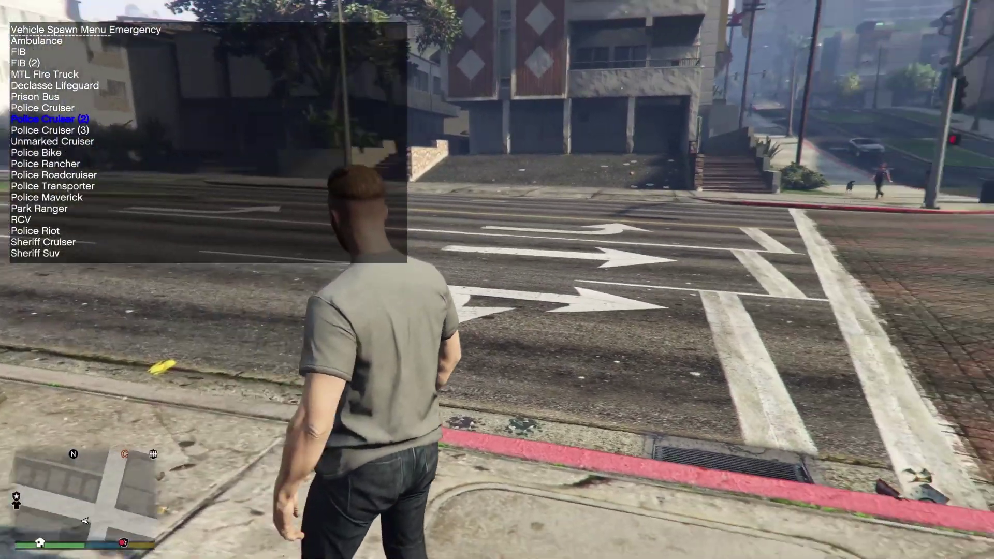
pyautogui.press('w')
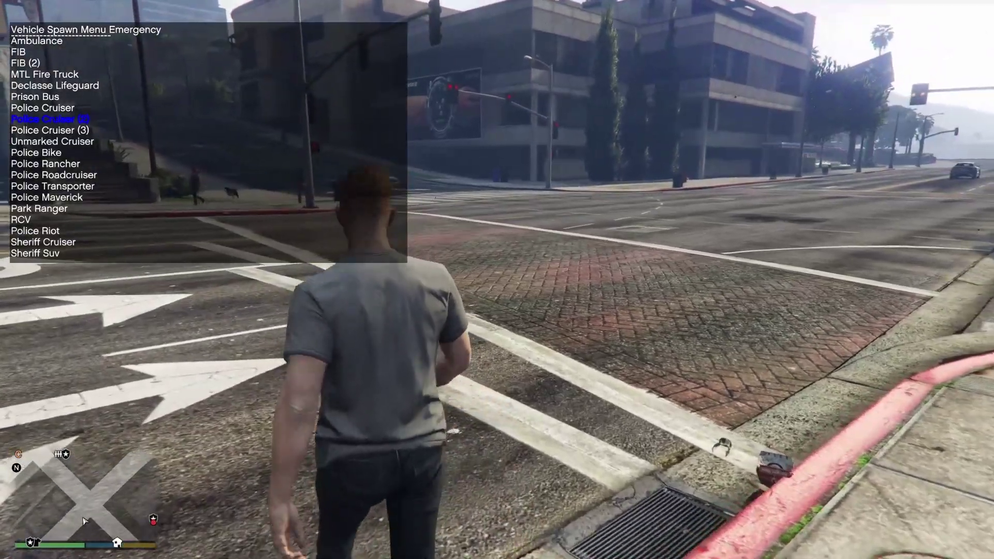